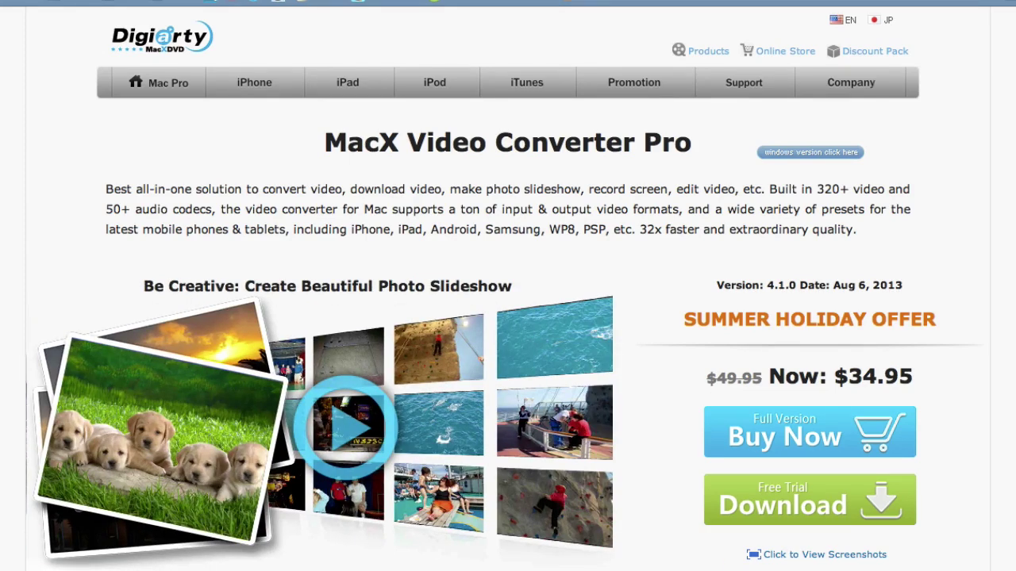
Scroll down the Chrome product page toward the reviews
scroll(118, 337, down, 6)
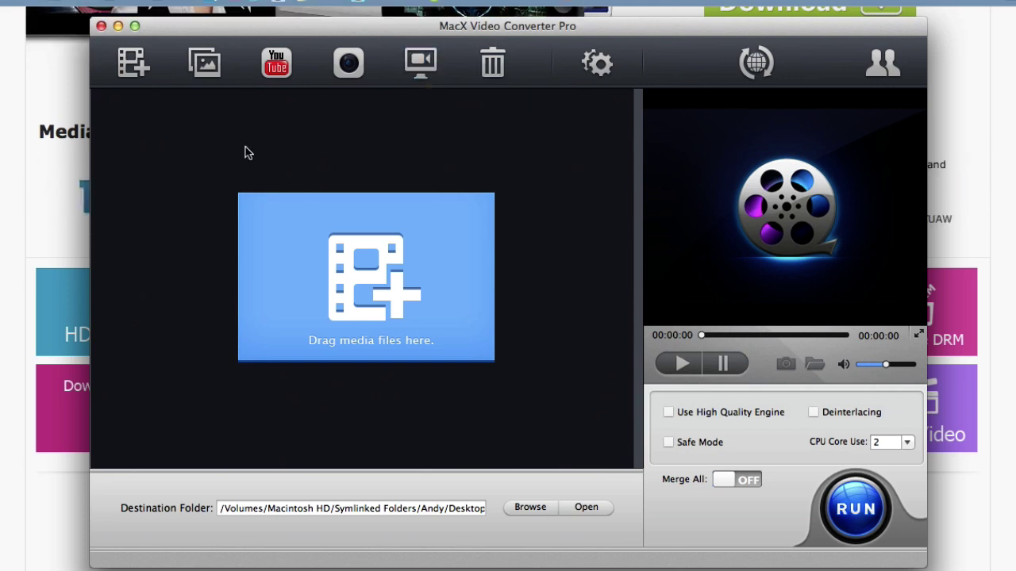
Add How To Download Vine Videos.flv from the Desktop and set its output profile to To Music > MP3
click(139, 74)
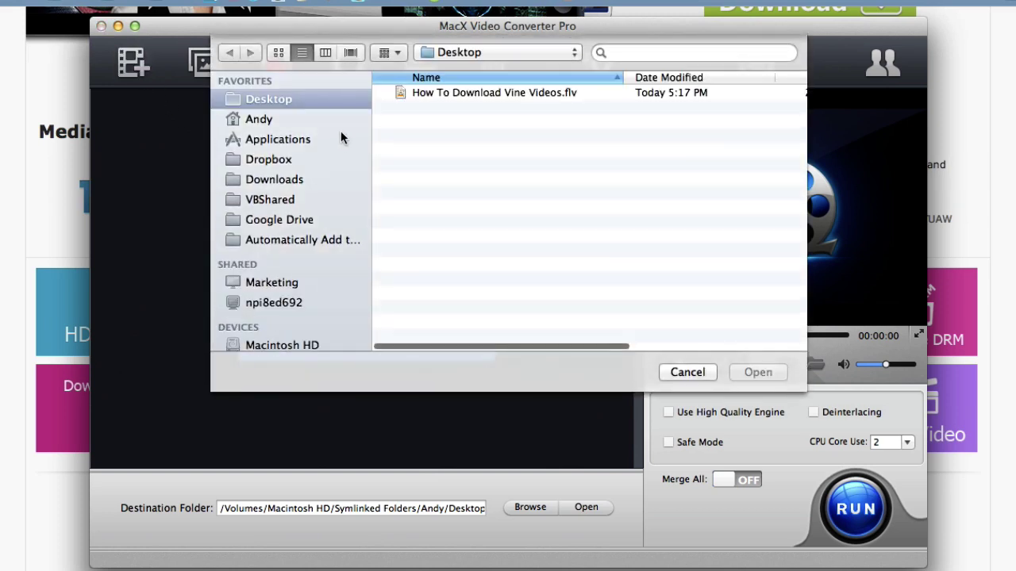
double_click(492, 95)
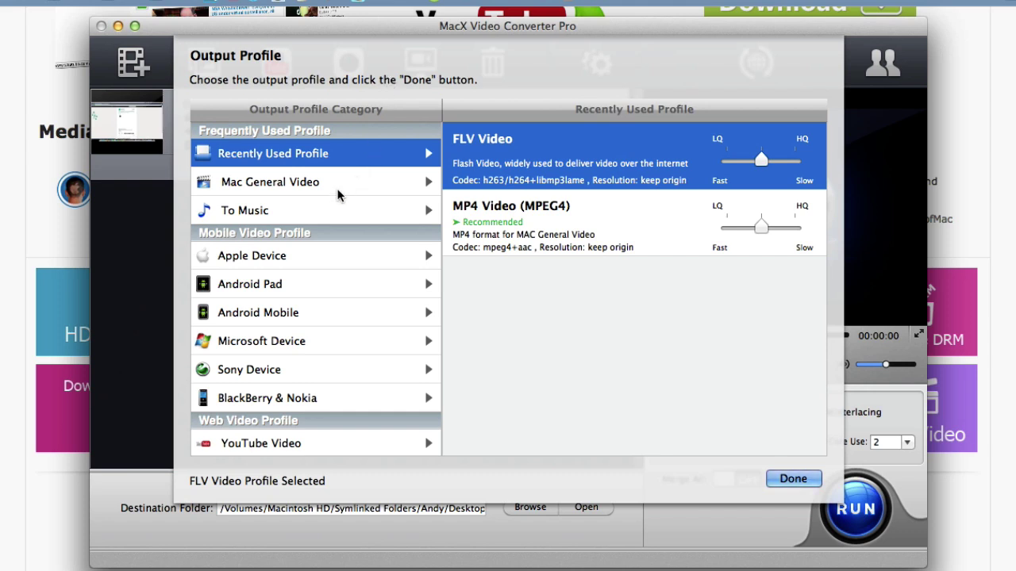
click(318, 211)
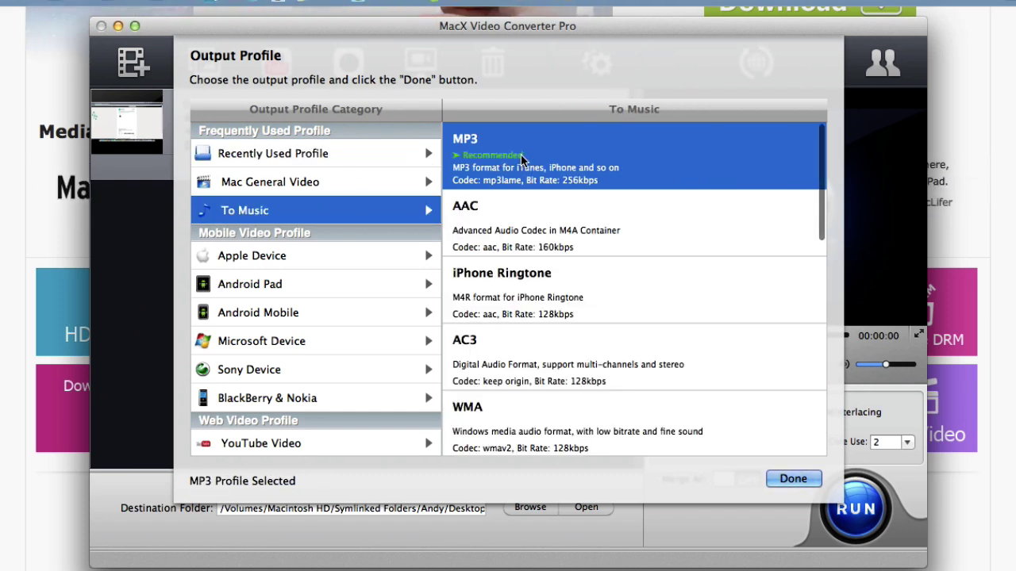
Browse the Apple Device iPhone Video profiles, then return to the profile categories
click(287, 258)
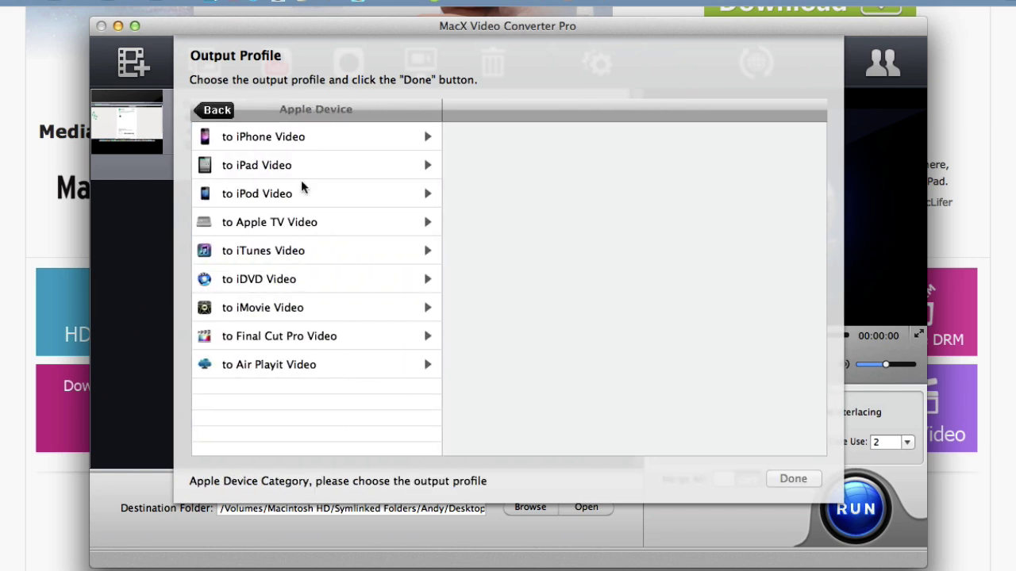
click(293, 148)
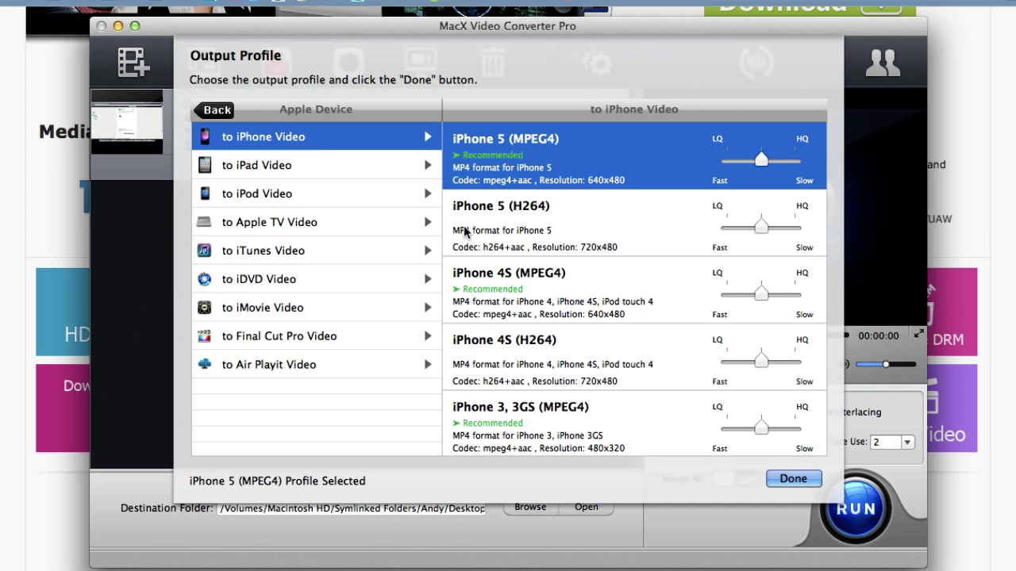
scroll(534, 210, down, 2)
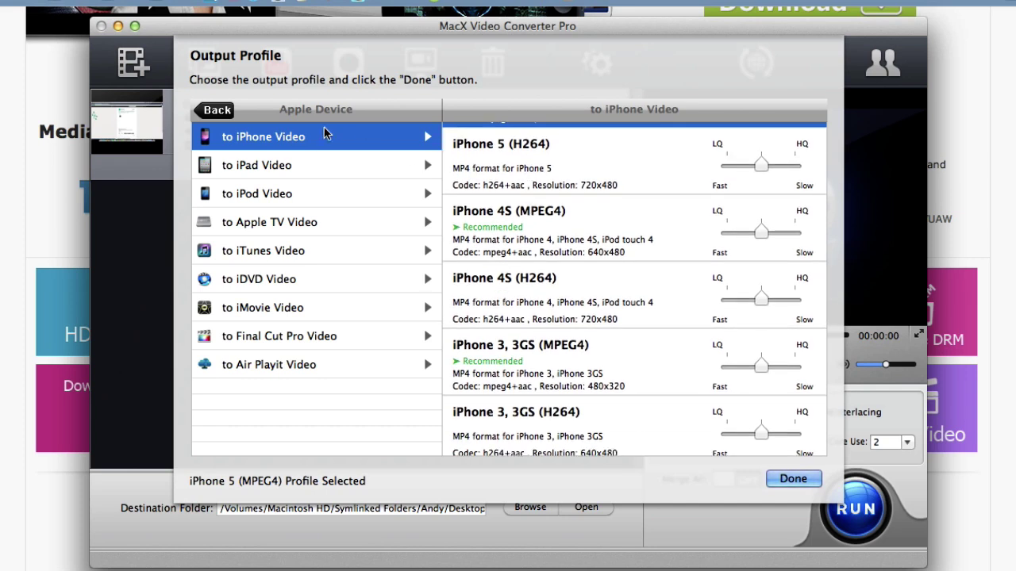
click(215, 110)
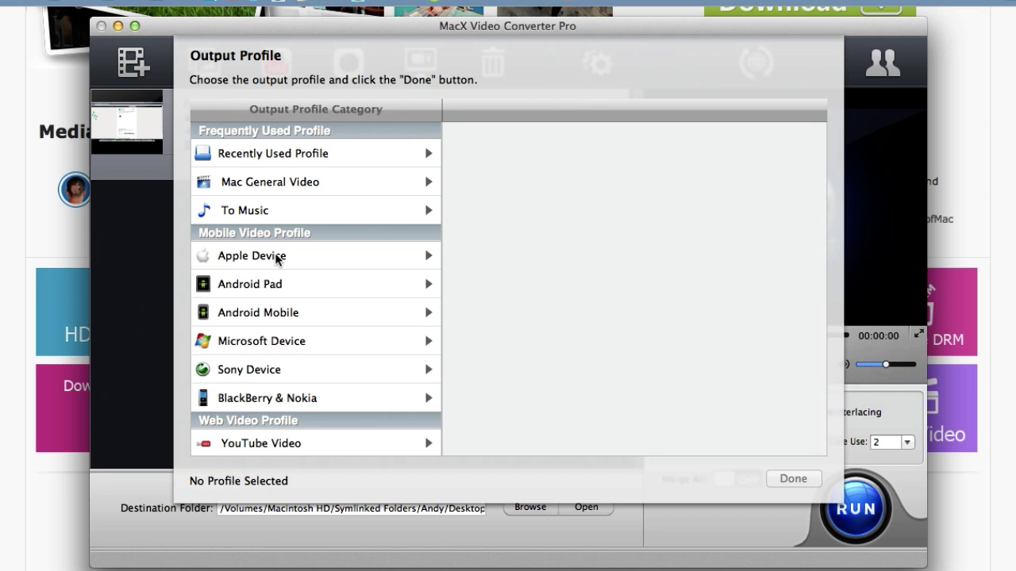
Choose Mac General Video > MP4 Video (MPEG4) as the output profile and confirm with Done
scroll(277, 258, down, 2)
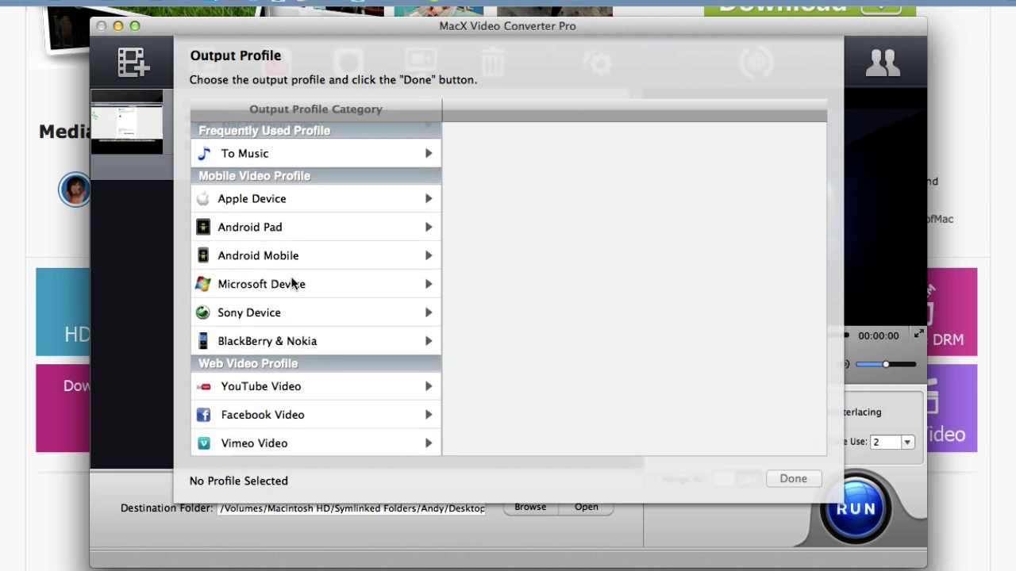
scroll(293, 283, down, 3)
scroll(293, 284, up, 3)
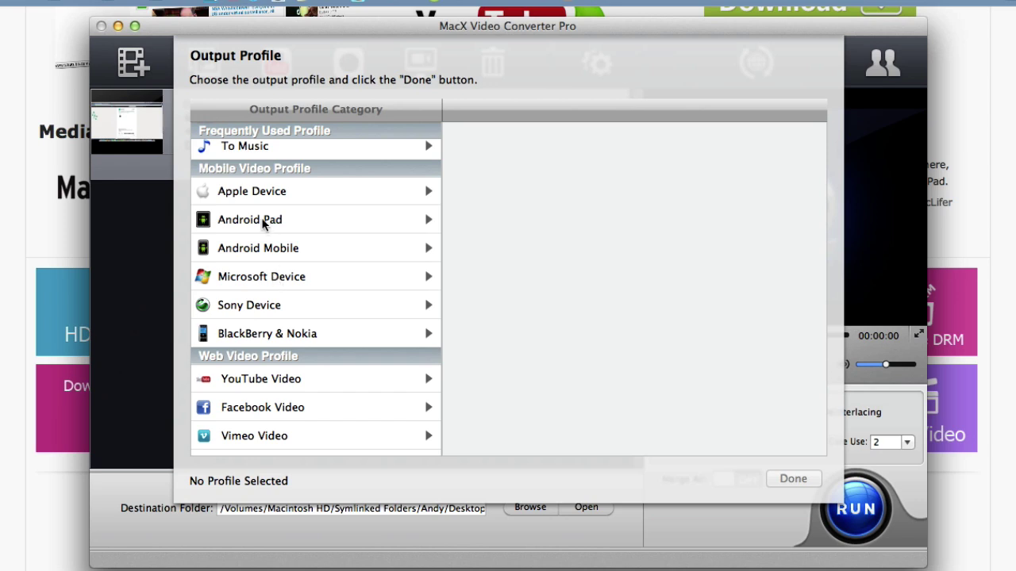
scroll(273, 349, down, 4)
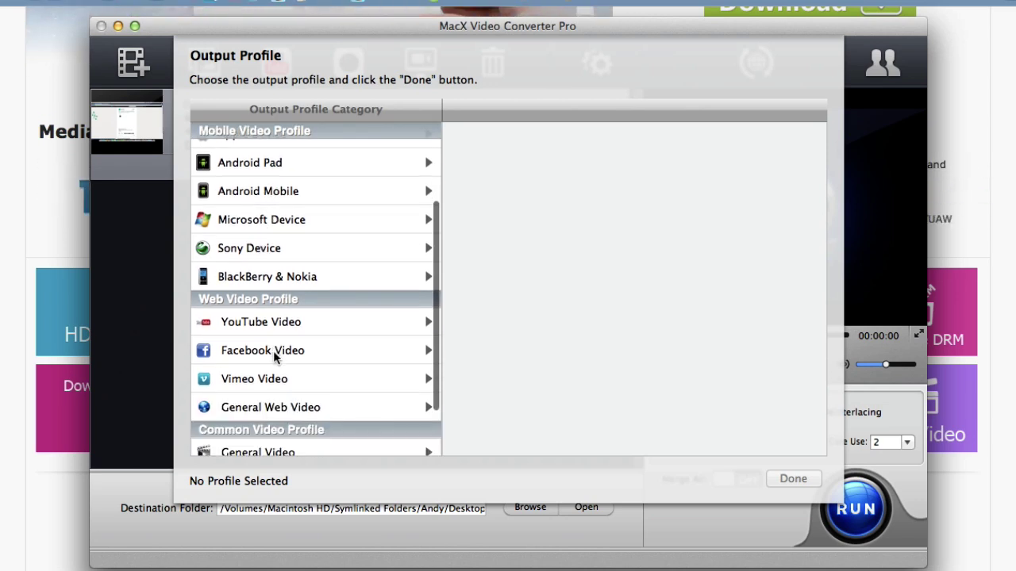
scroll(273, 349, down, 1)
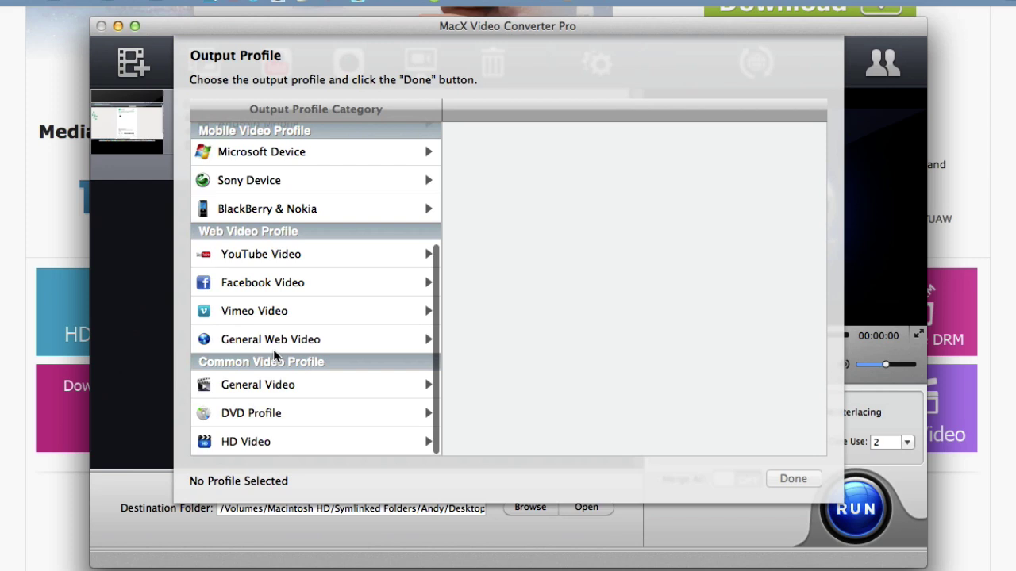
scroll(273, 349, up, 5)
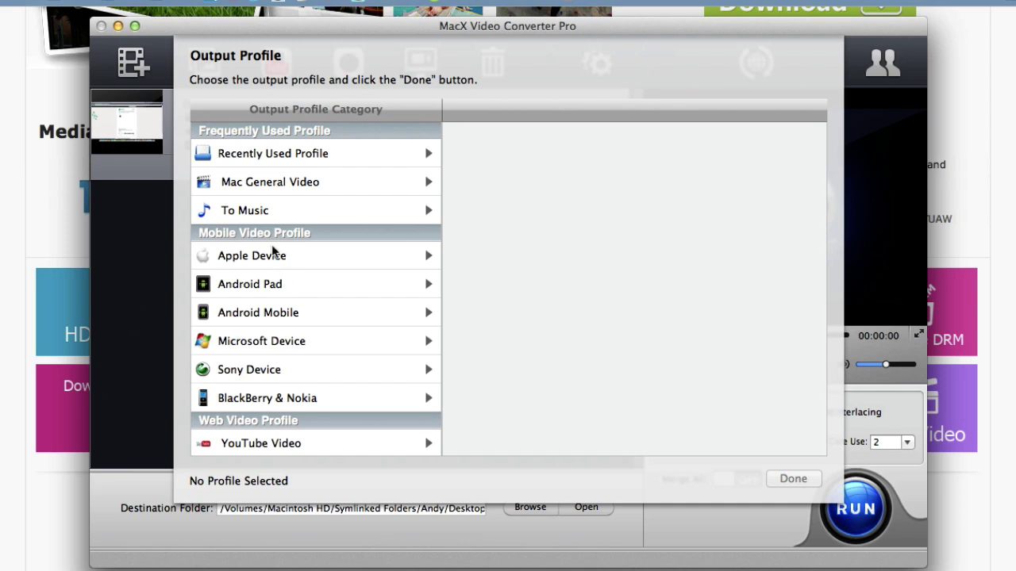
click(274, 190)
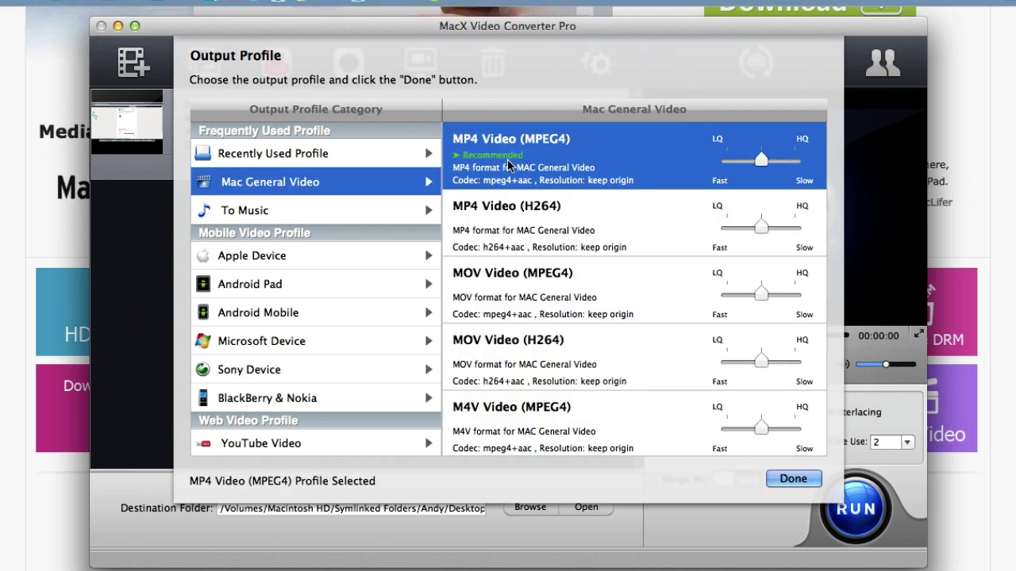
click(789, 479)
mouse_move(381, 163)
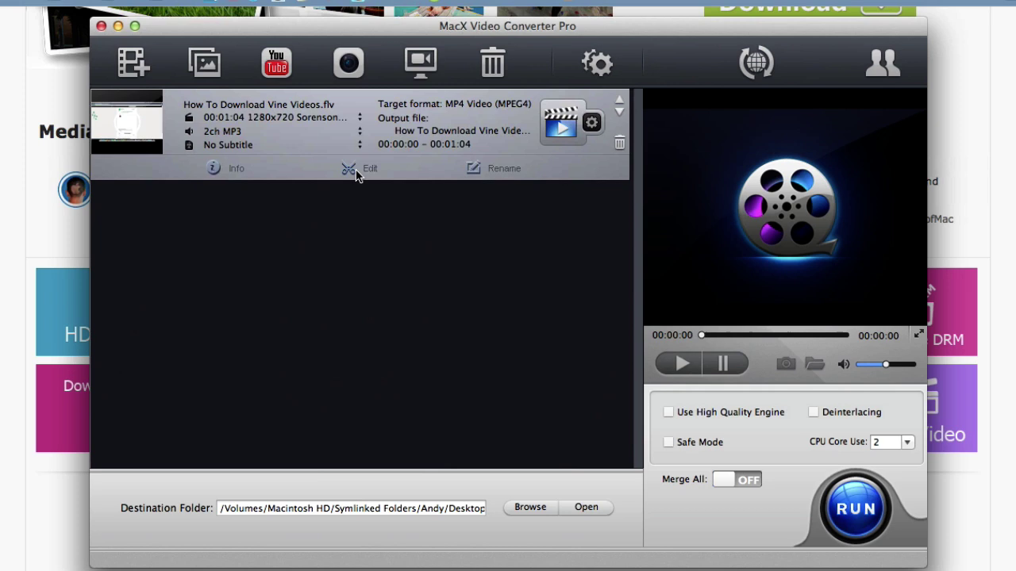
click(357, 170)
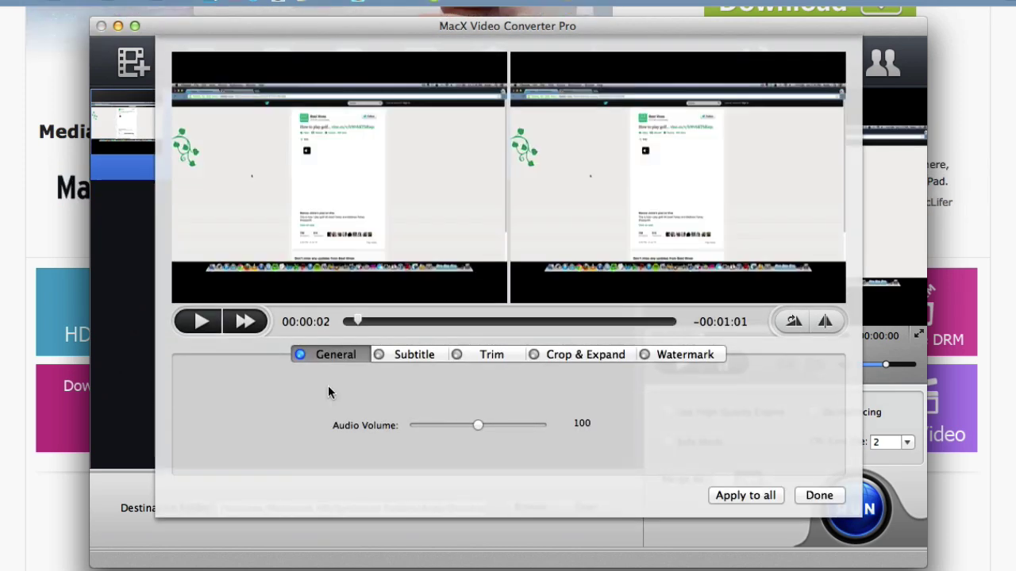
click(404, 358)
click(482, 356)
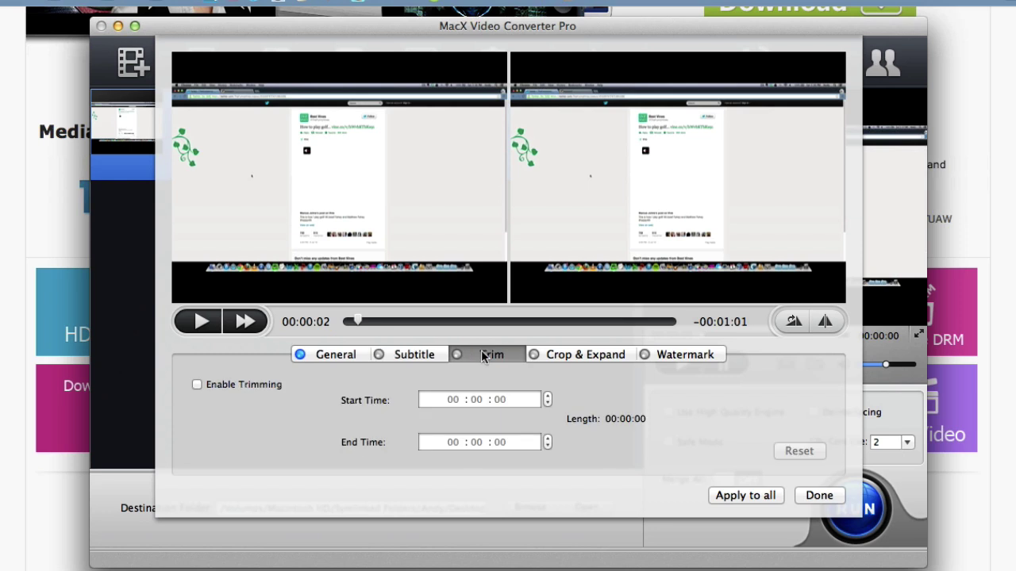
click(570, 355)
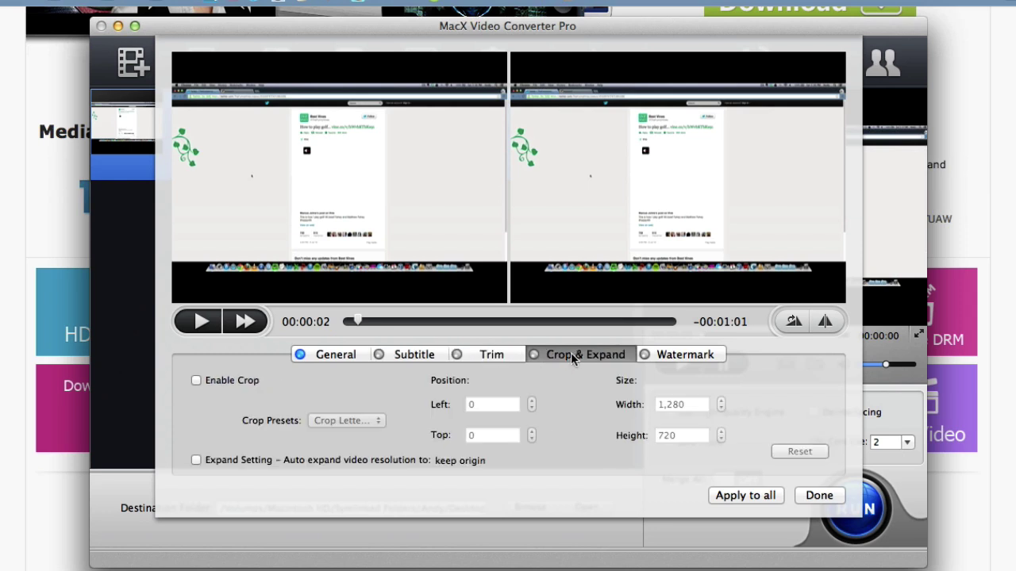
click(653, 357)
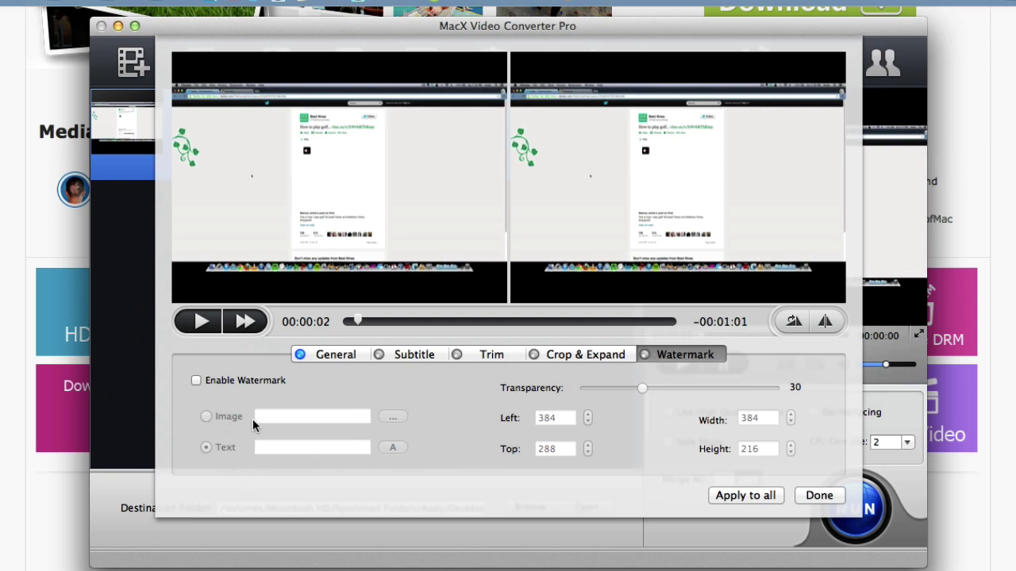
click(818, 495)
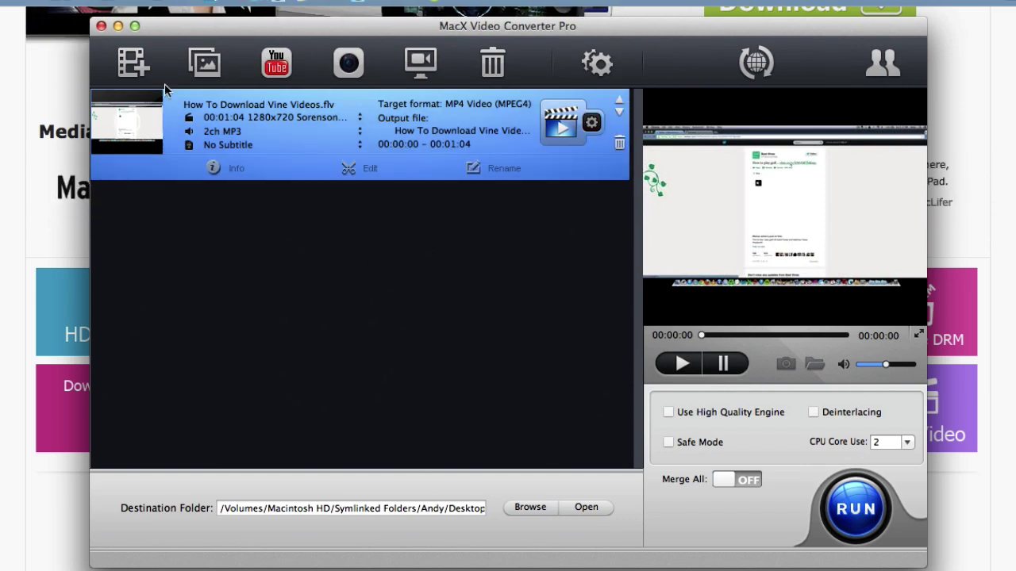
Add How To Download Vine Videos.flv again and set the second copy's output to To Music > MP3
click(130, 65)
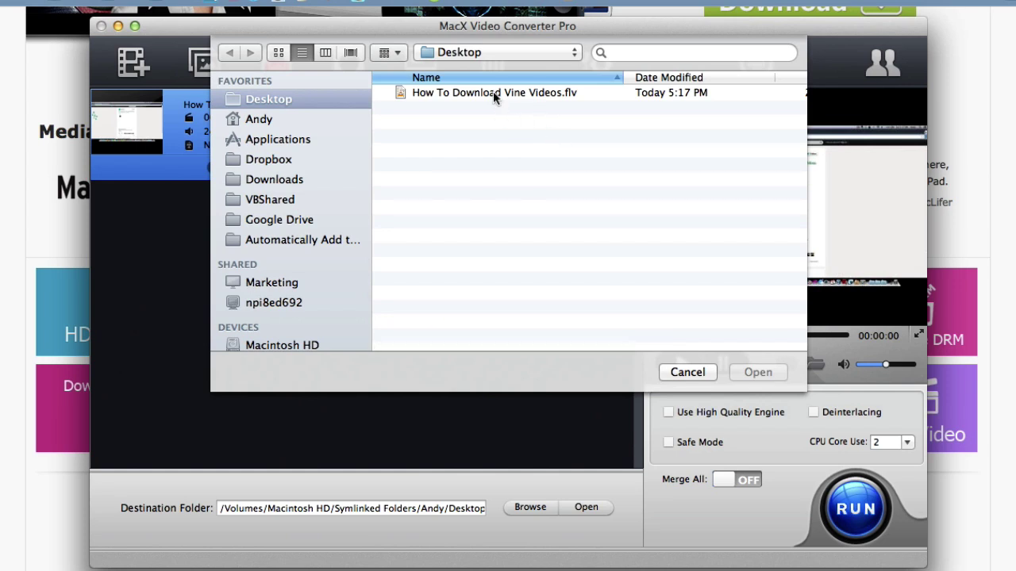
double_click(493, 92)
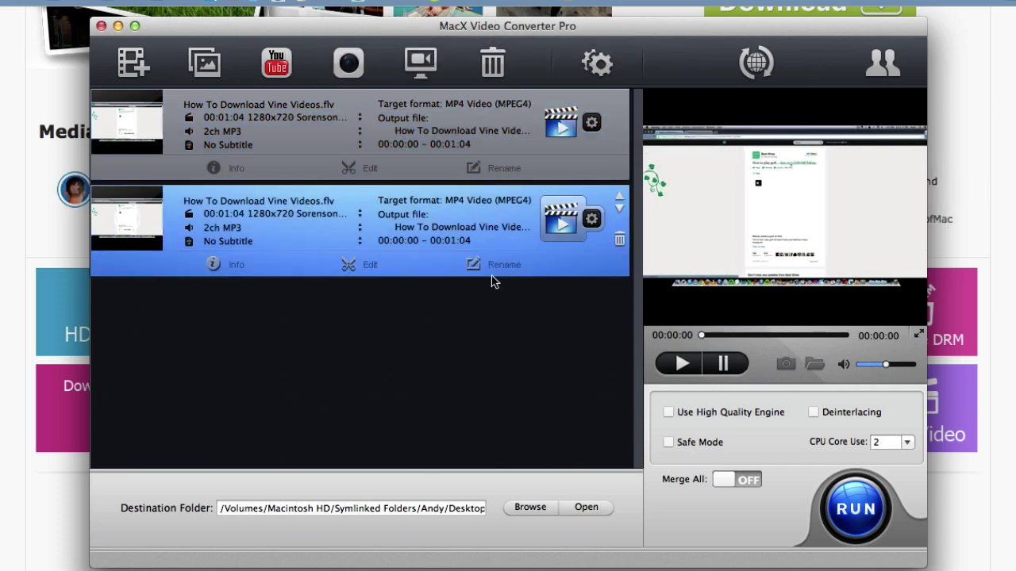
click(591, 219)
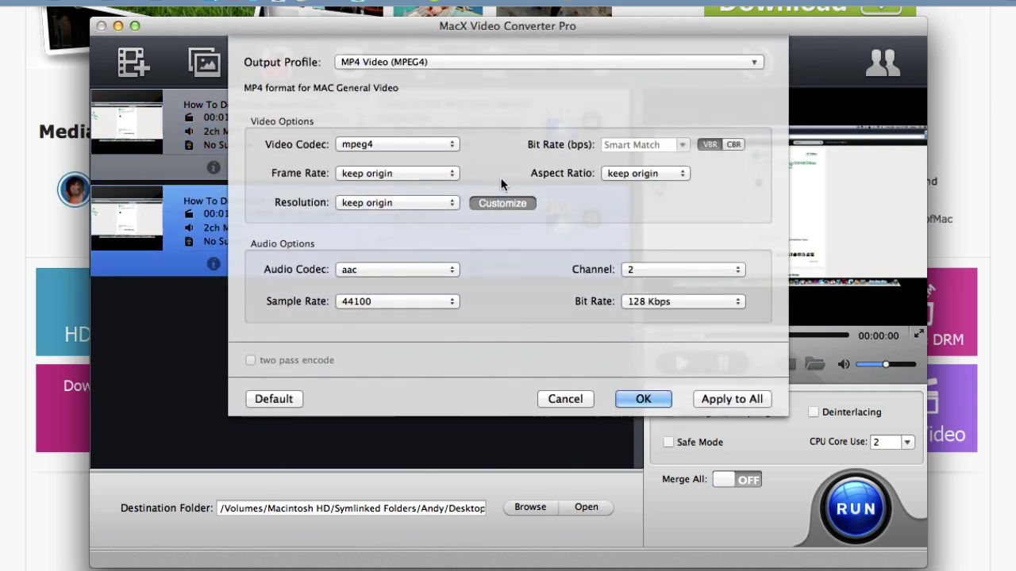
click(452, 64)
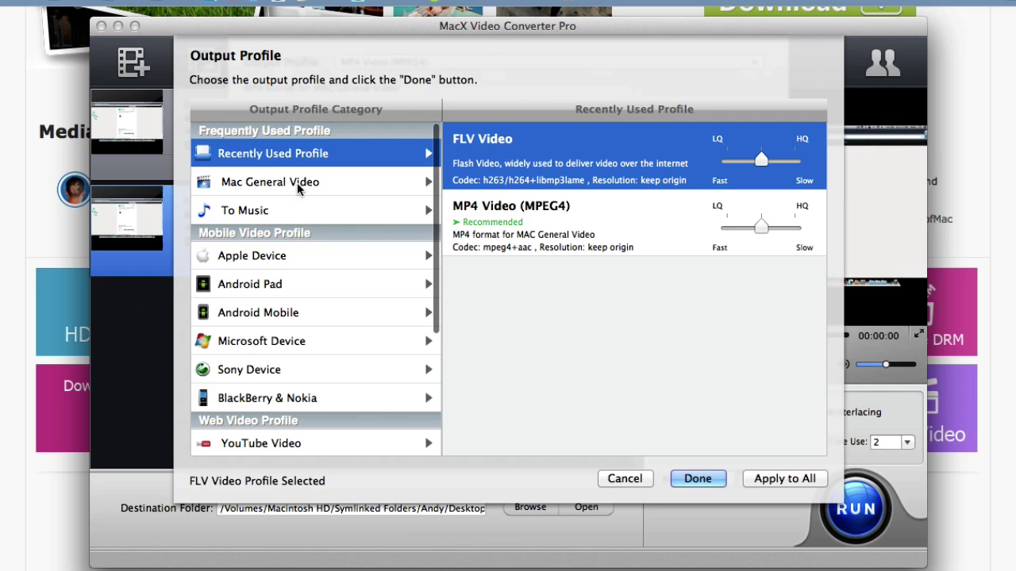
click(288, 213)
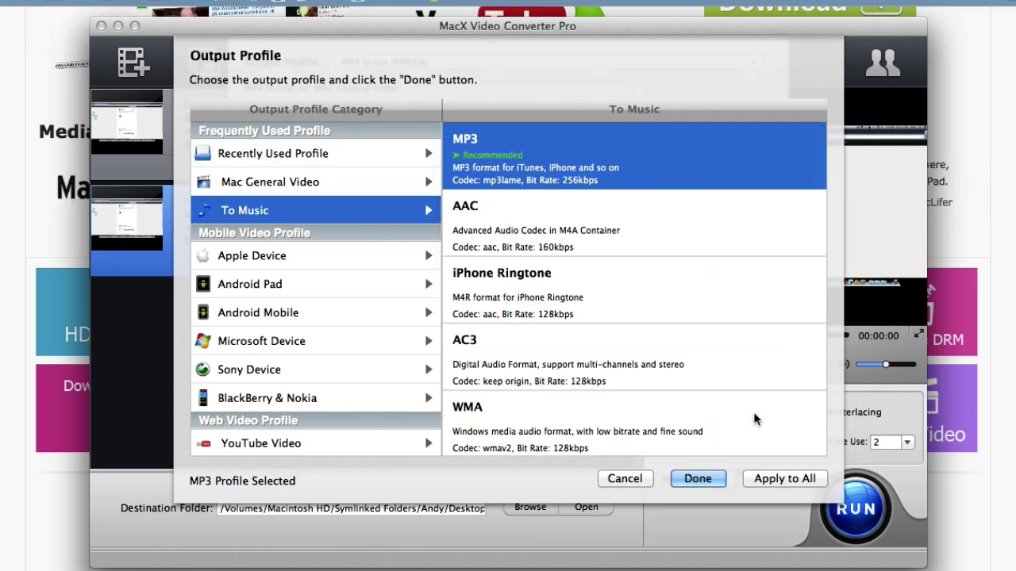
click(698, 478)
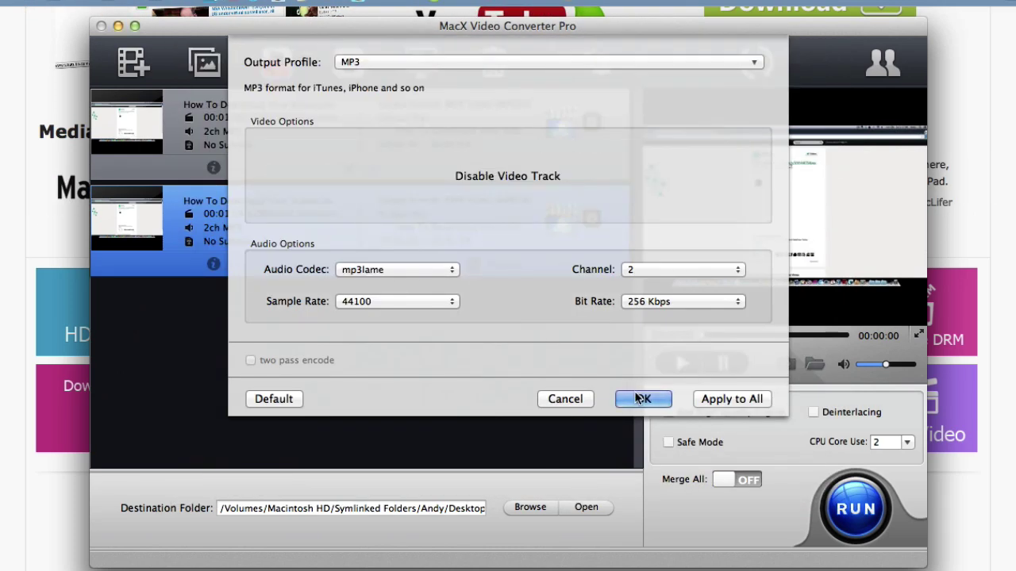
click(641, 398)
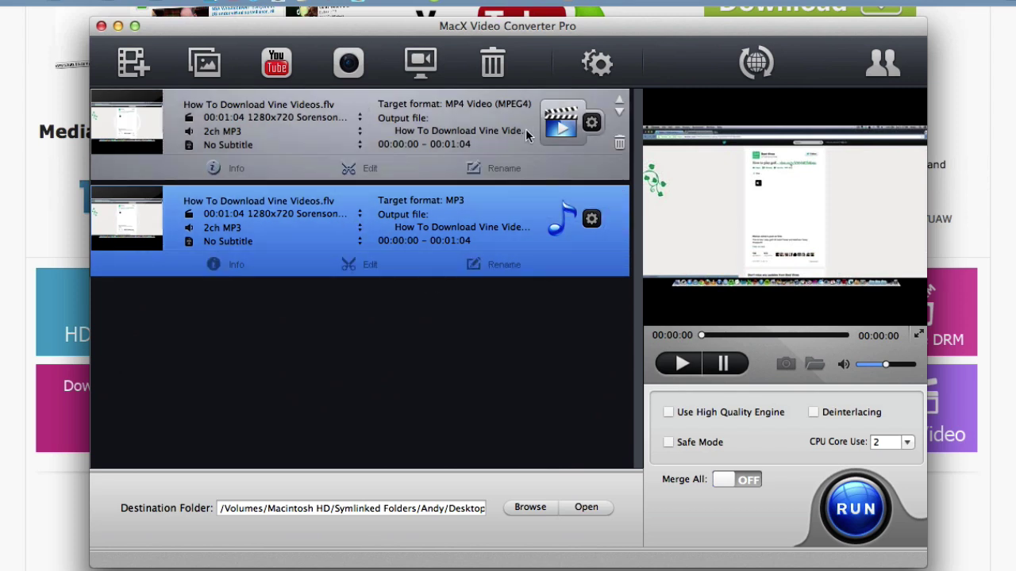
Run the conversion and check the Desktop for How To Download Vine Videos.mp3 and .mp4
click(855, 510)
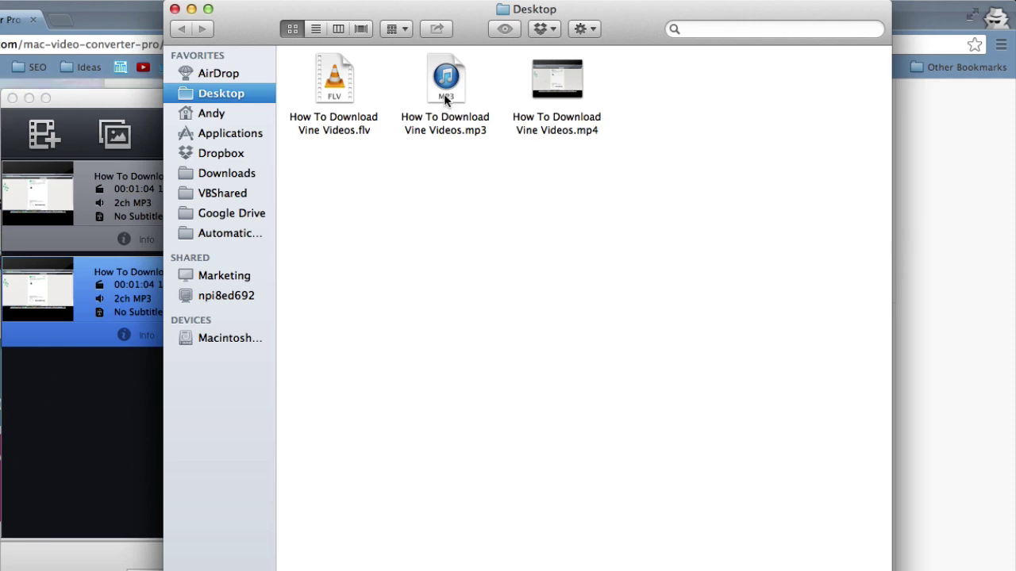
mouse_move(558, 97)
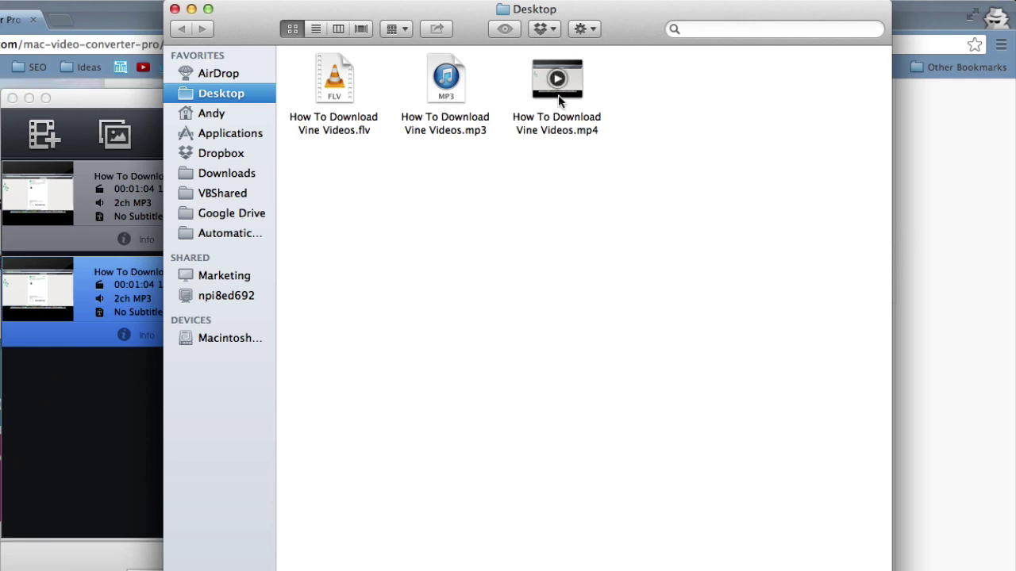